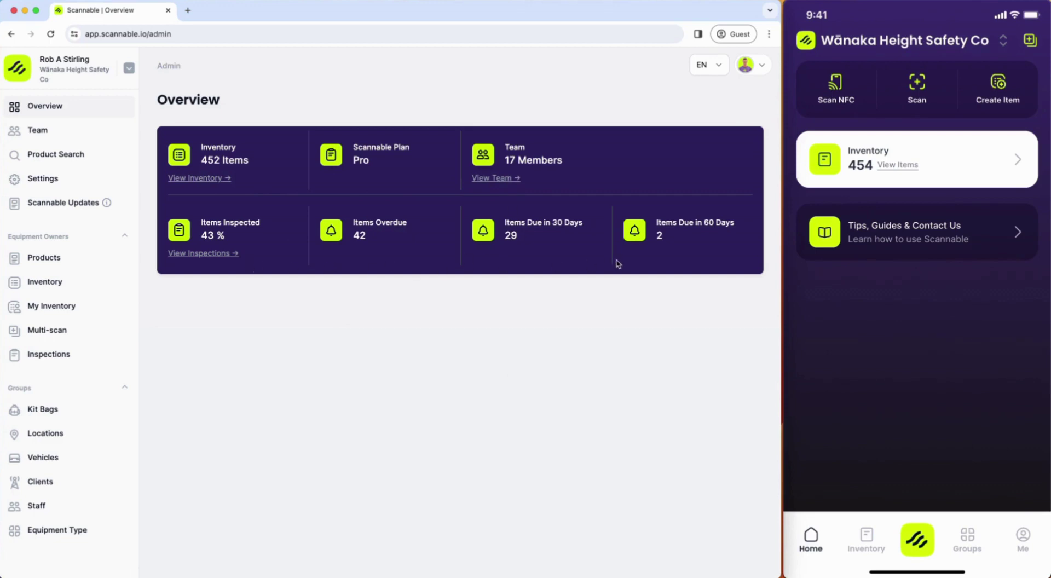
Open the team page and review the members' roles and competent-person status
click(59, 131)
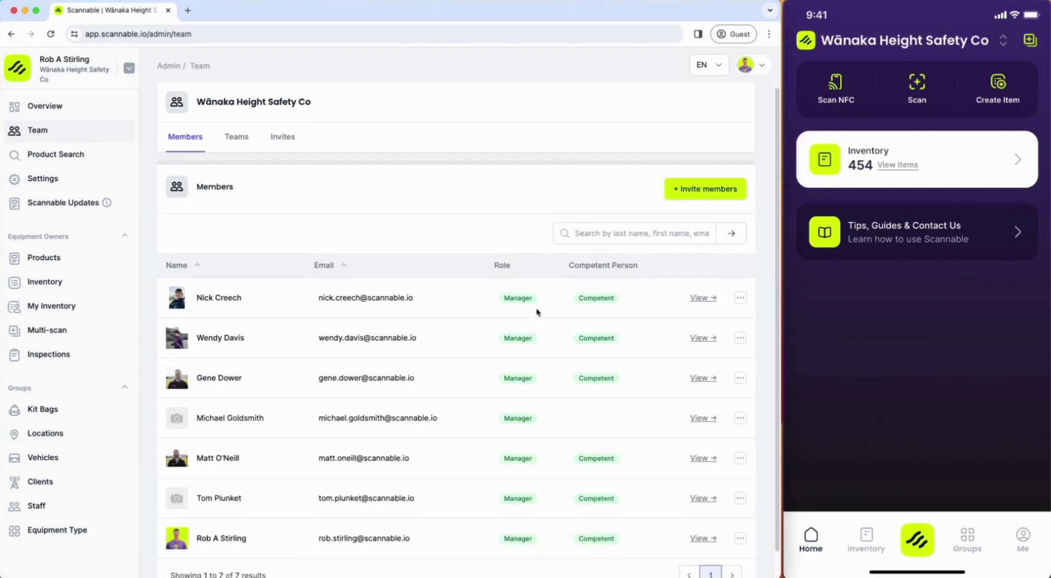
scroll(530, 300, down, 1)
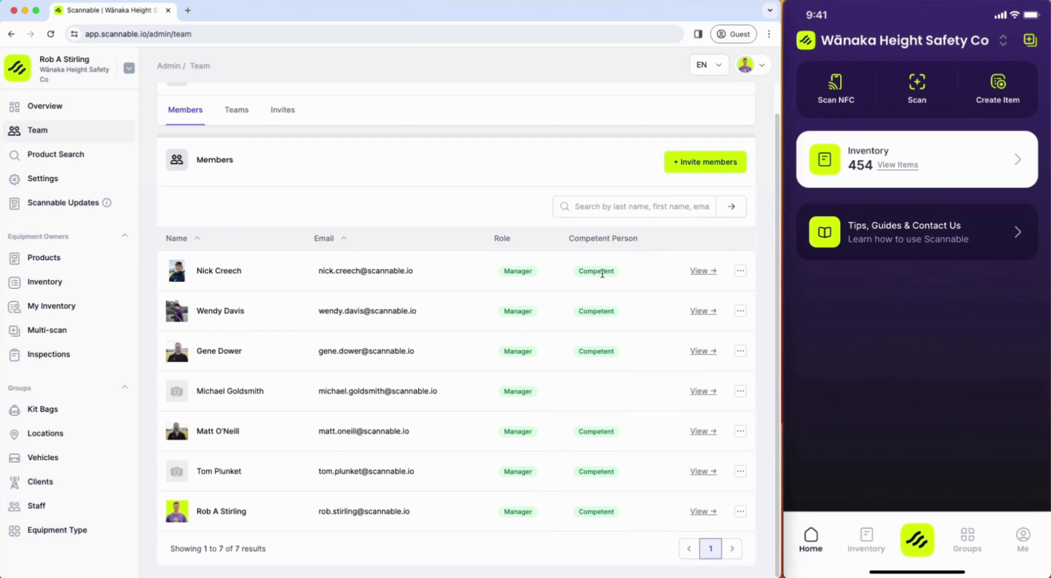
Filter the inventory by the Carabiners / Connectors product category and look through the listed items
click(66, 281)
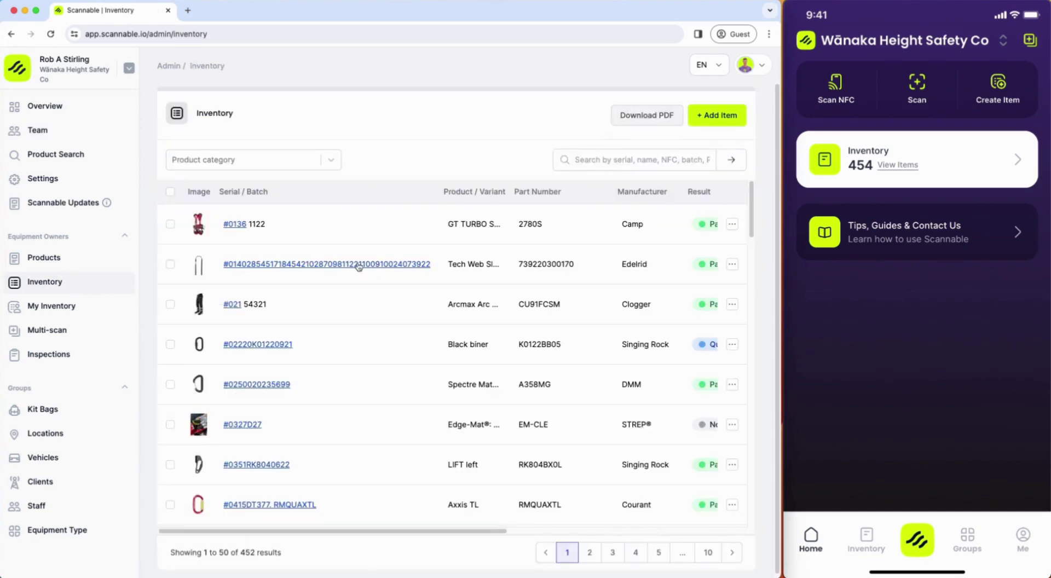
click(230, 164)
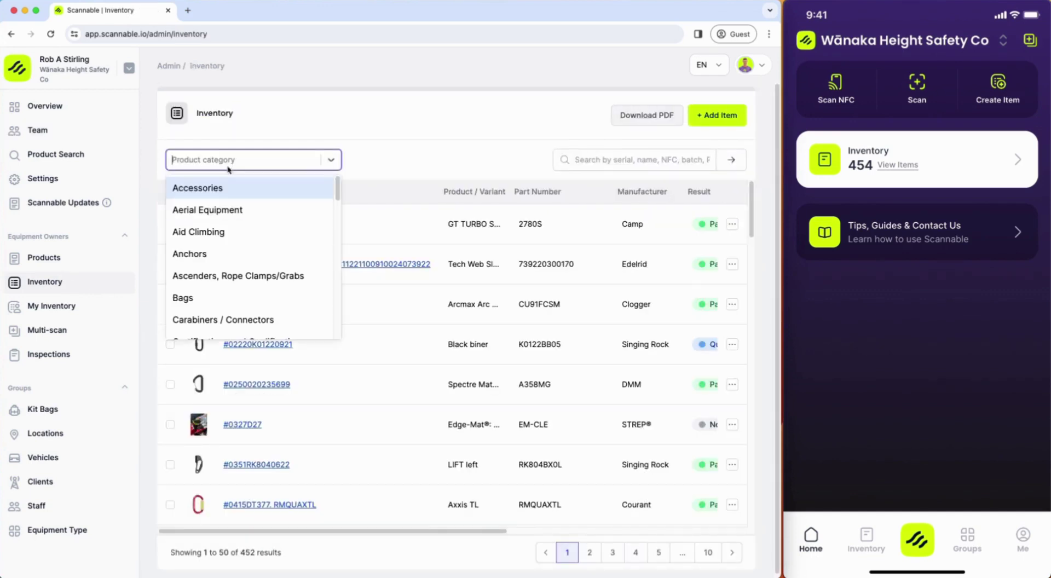
click(223, 318)
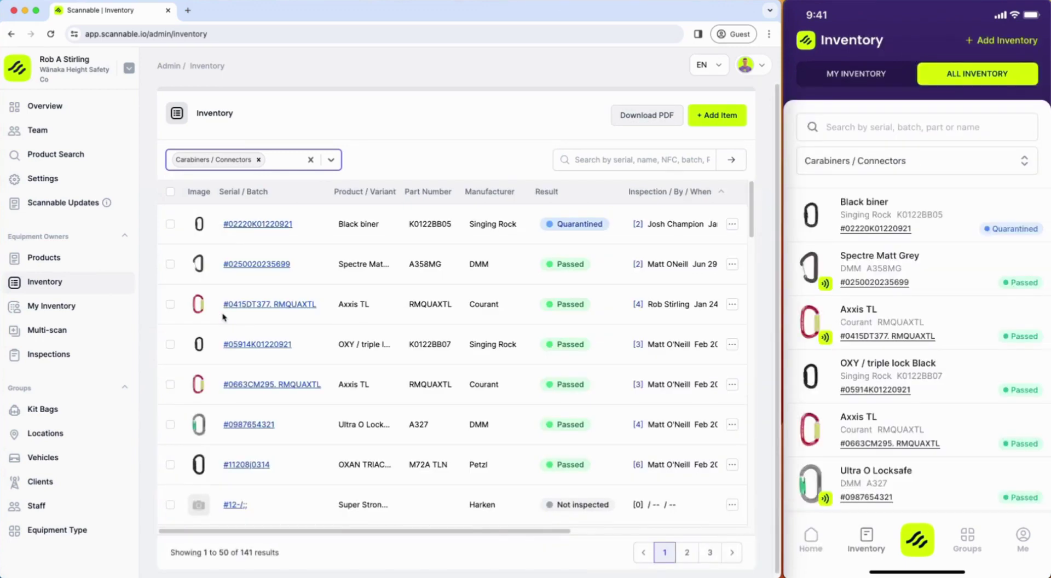
scroll(576, 239, down, 3)
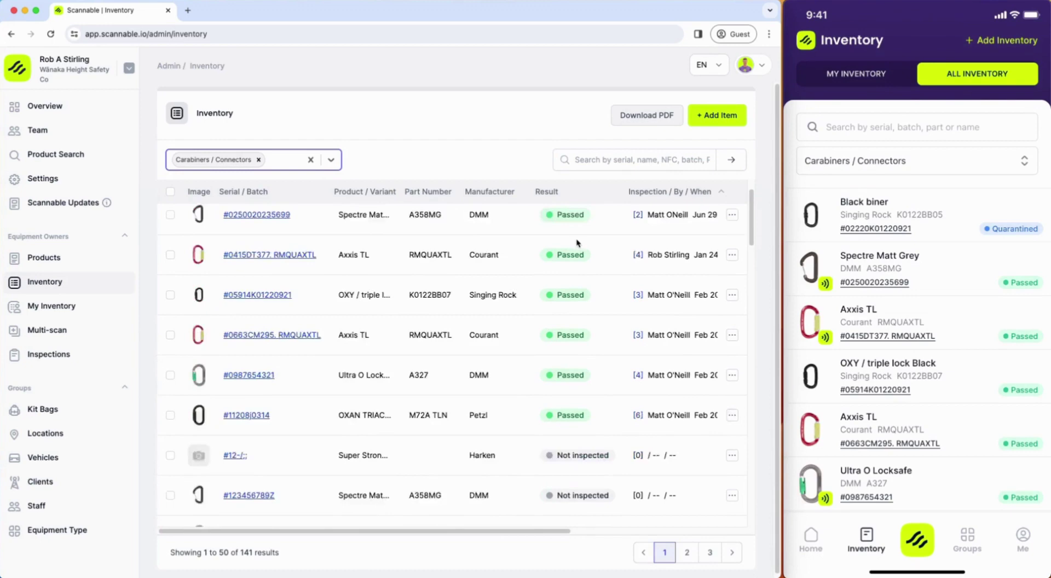
scroll(575, 239, up, 3)
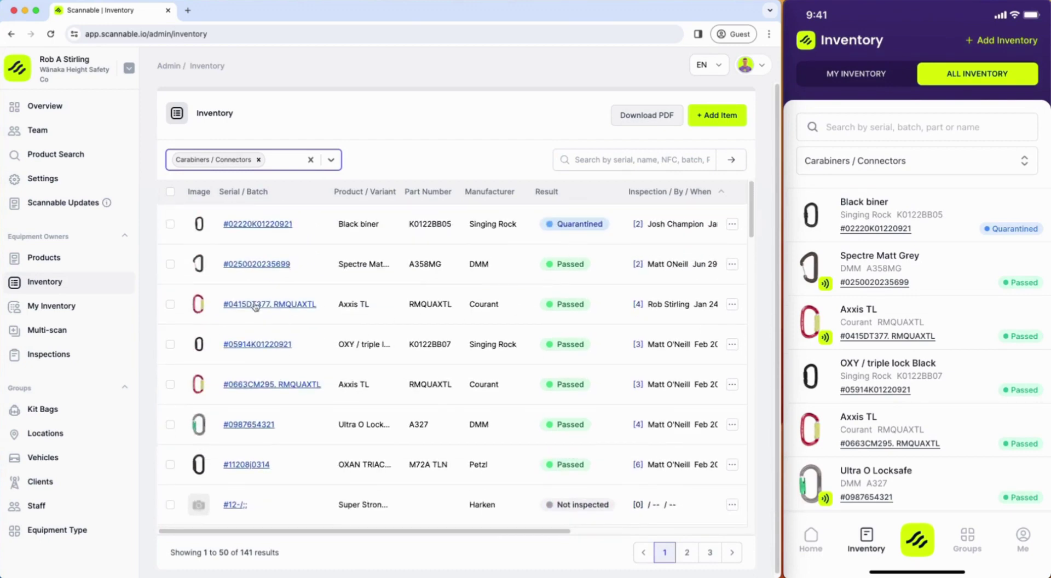
Open the Axxis TL carabiner with serial 0415DT377 and review its general information and specifications
click(249, 304)
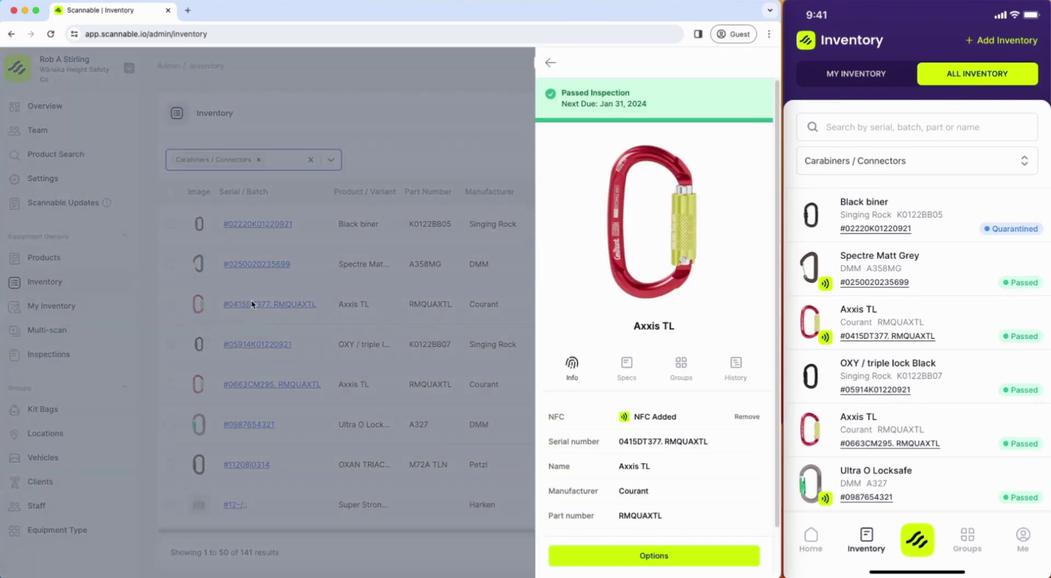
scroll(674, 313, down, 2)
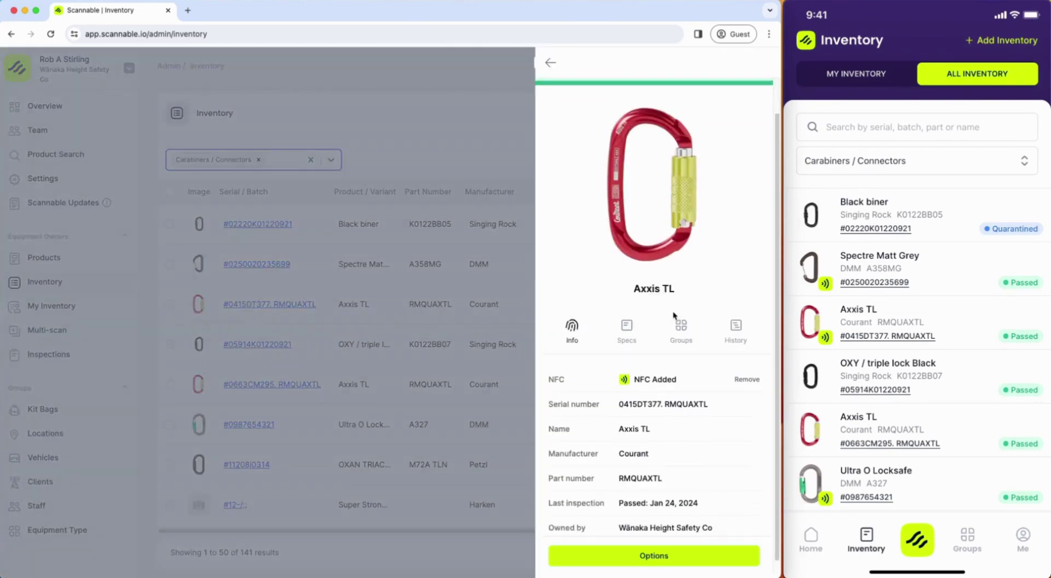
click(627, 313)
scroll(687, 305, down, 5)
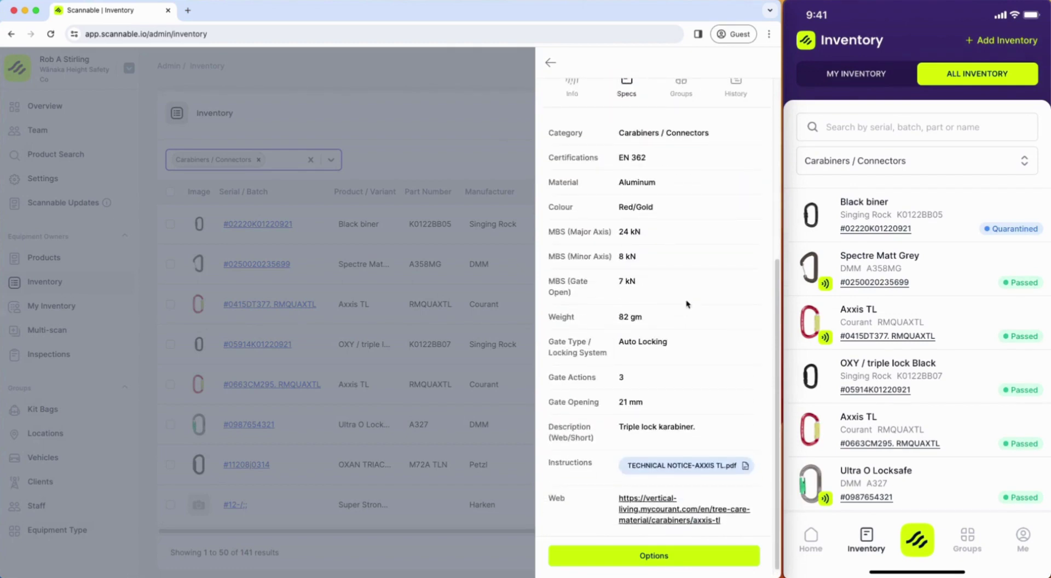
scroll(688, 307, down, 1)
scroll(687, 349, up, 10)
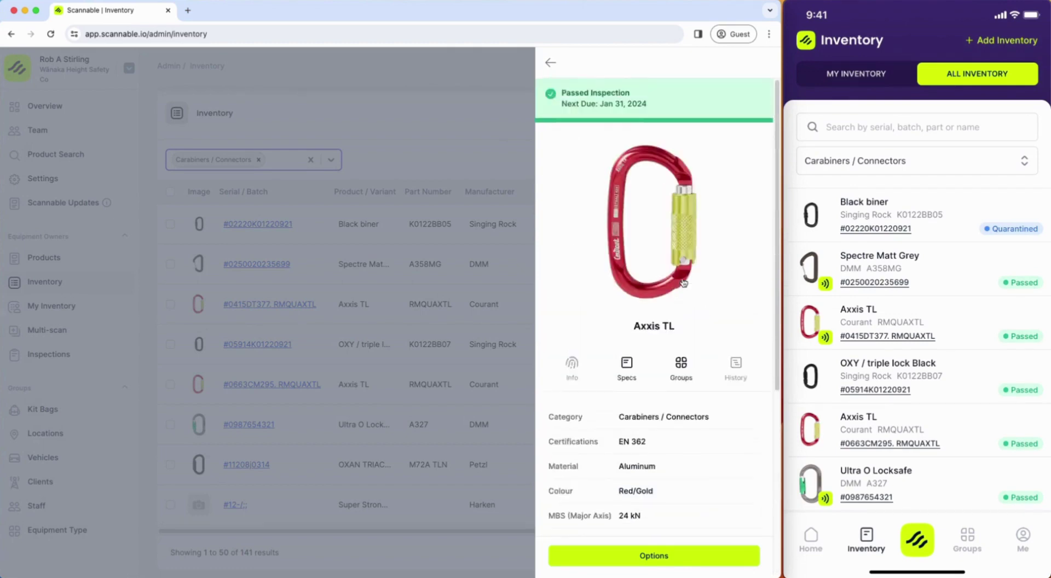
Review the groups assigned to the Axxis TL carabiner and close its details
click(681, 365)
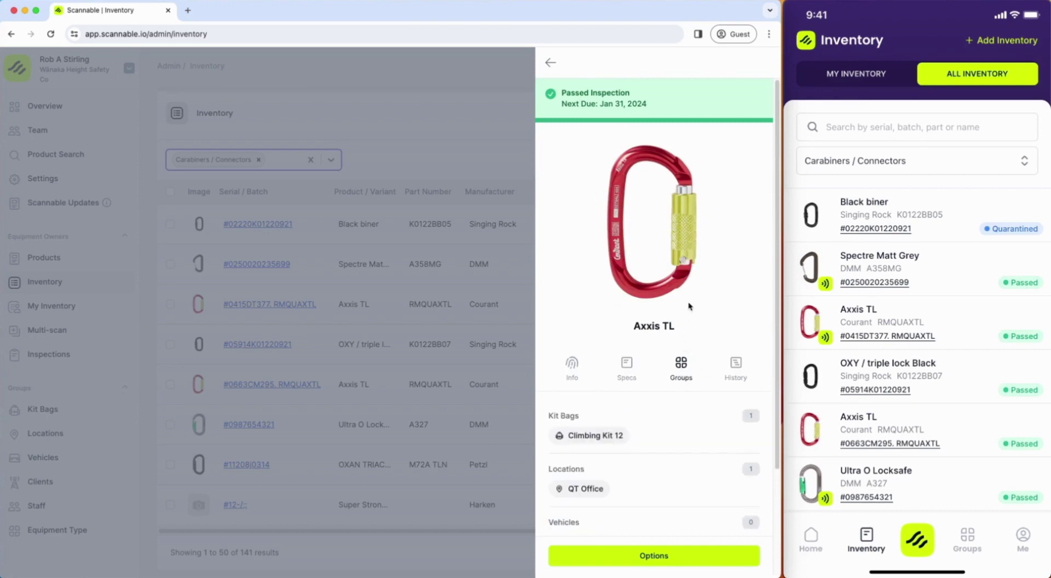
scroll(685, 341, down, 2)
scroll(684, 298, down, 3)
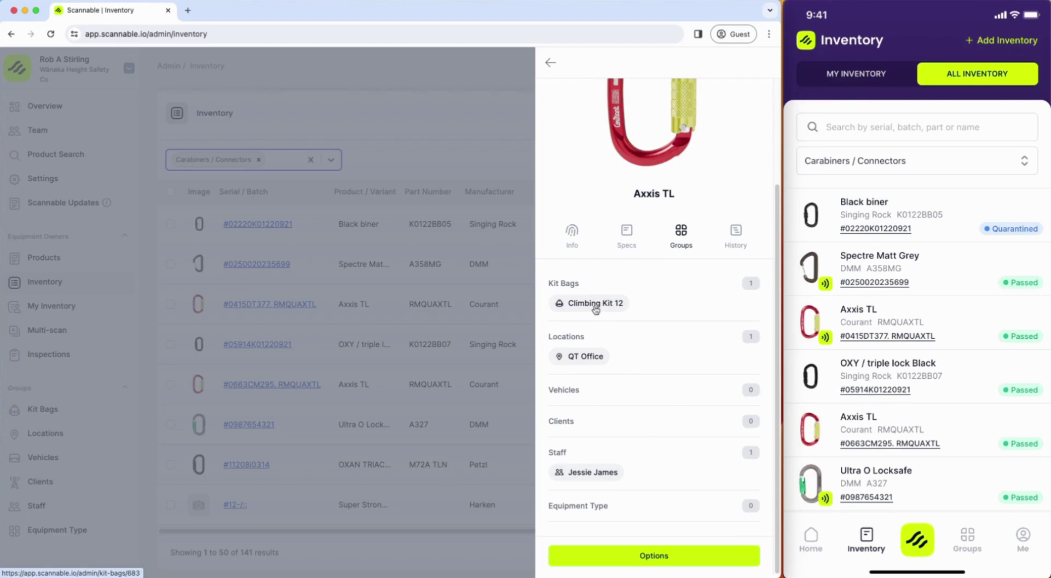
click(501, 130)
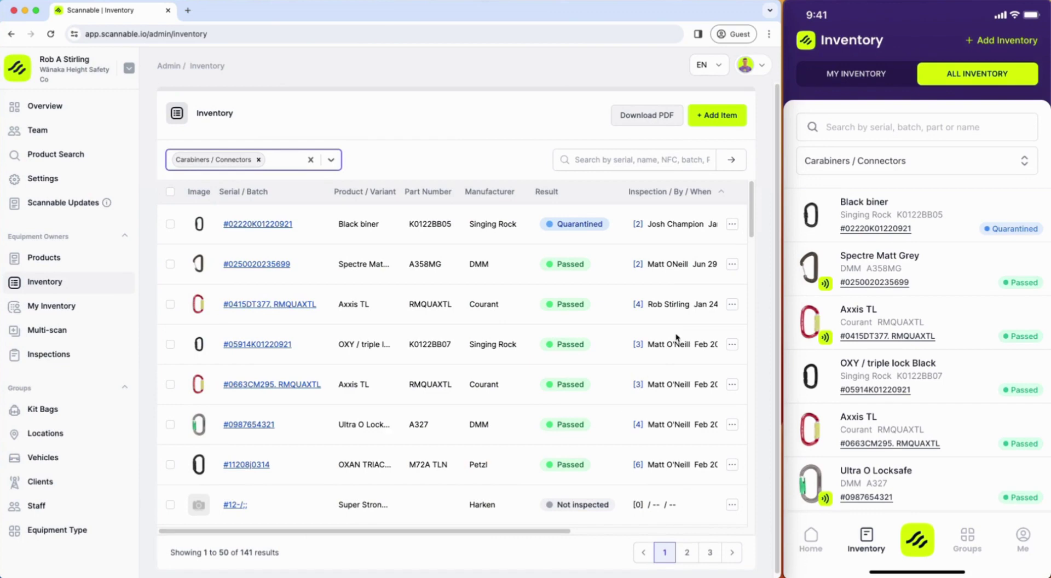
Open the form for adding an inventory item and close it without saving
click(728, 116)
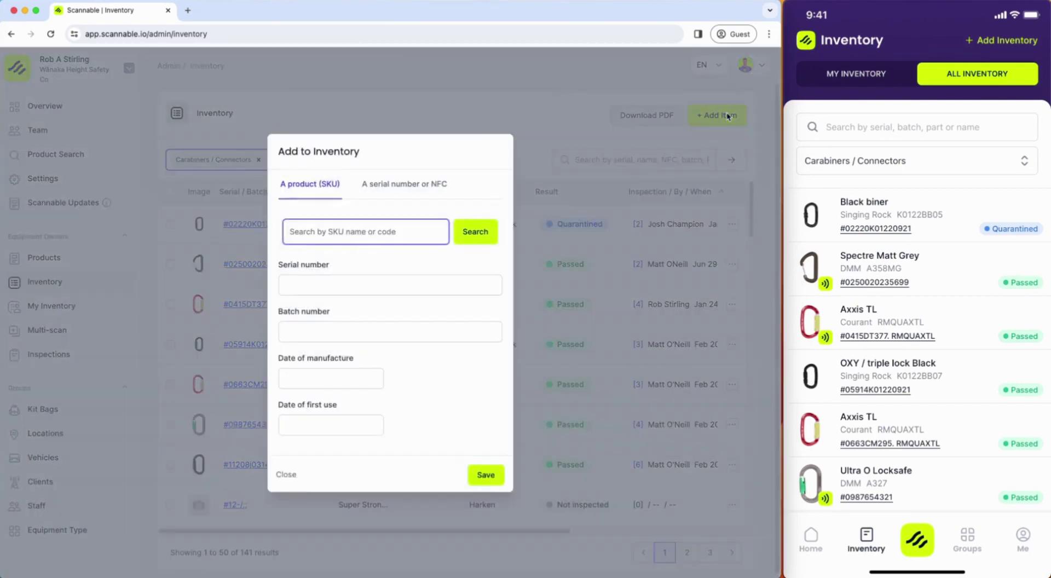
click(591, 118)
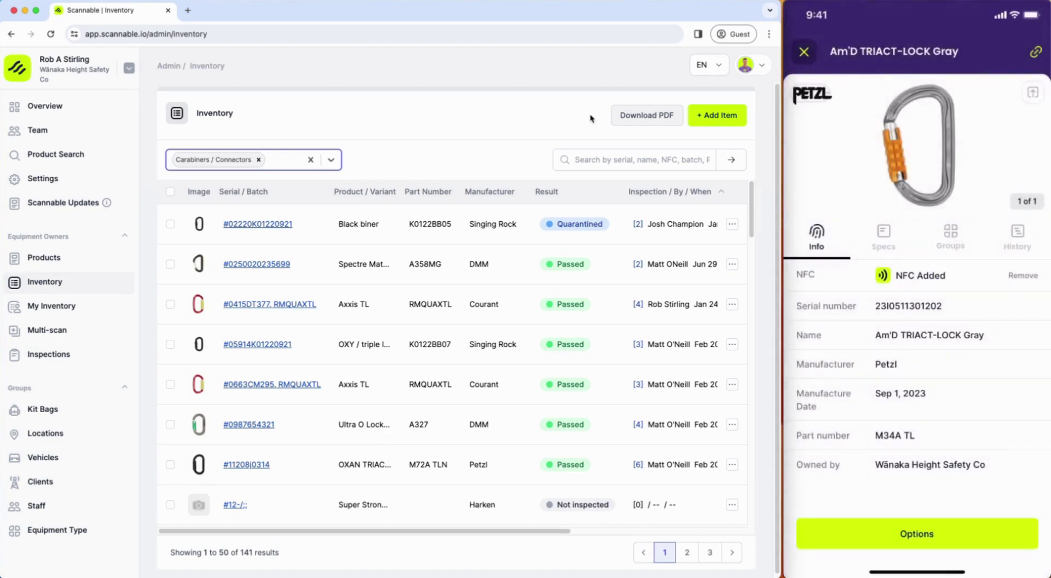
Reload the inventory, search for the NFC code E004010860E756F1 and refresh the result
key(super+r)
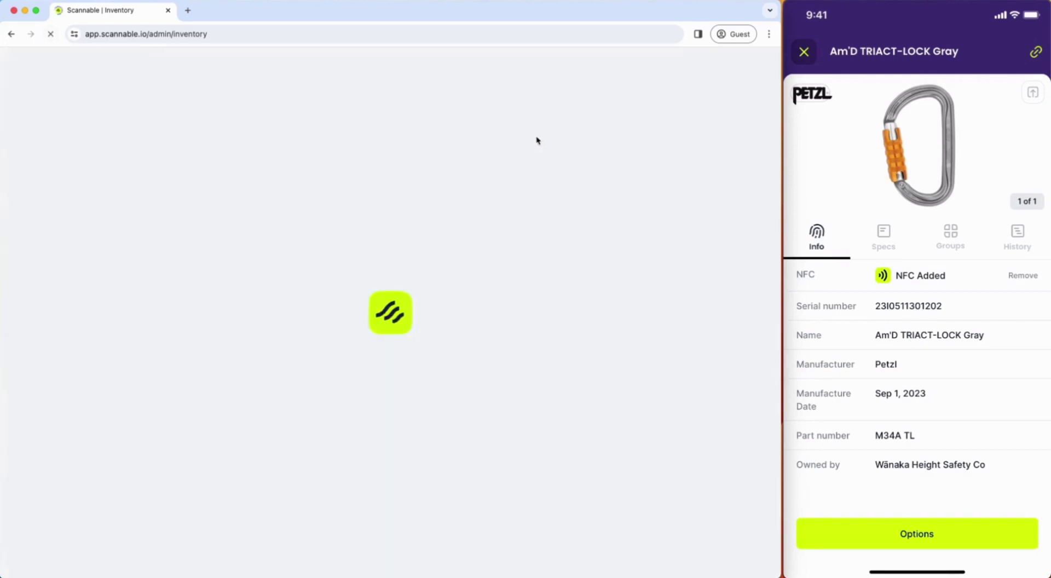
click(593, 160)
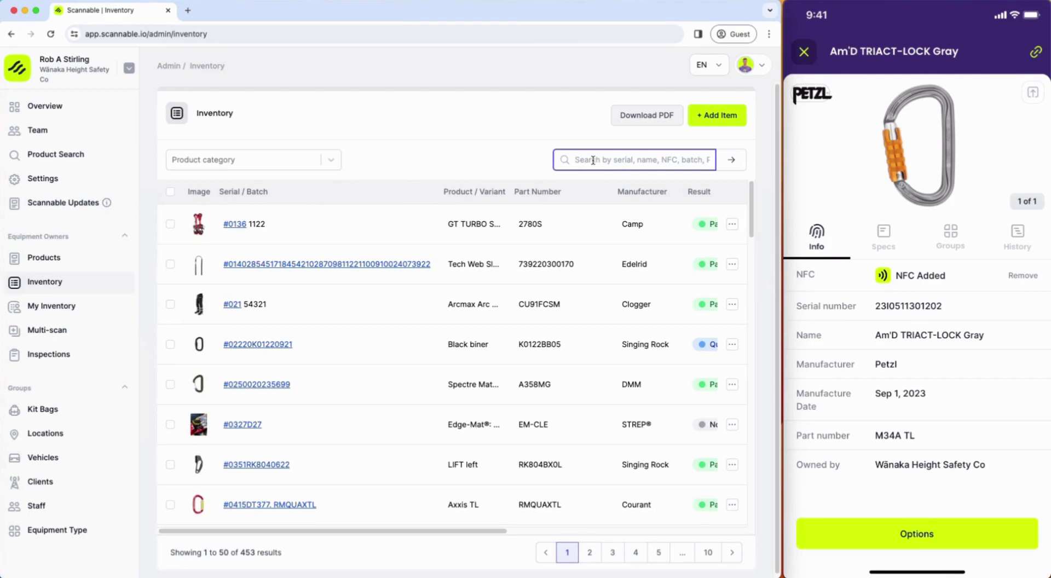
text(E004010860E756F1)
key(Return)
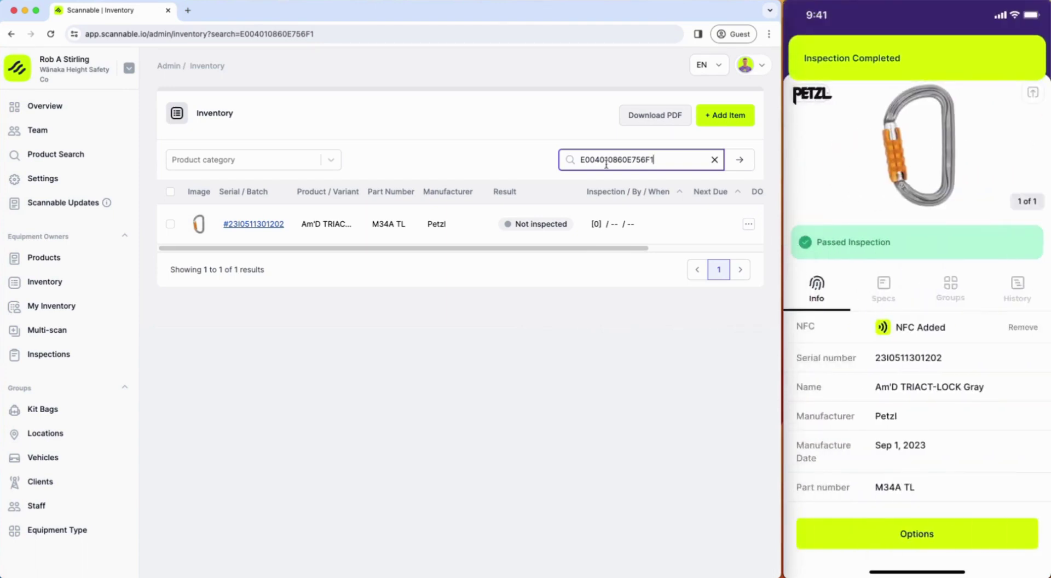
click(50, 34)
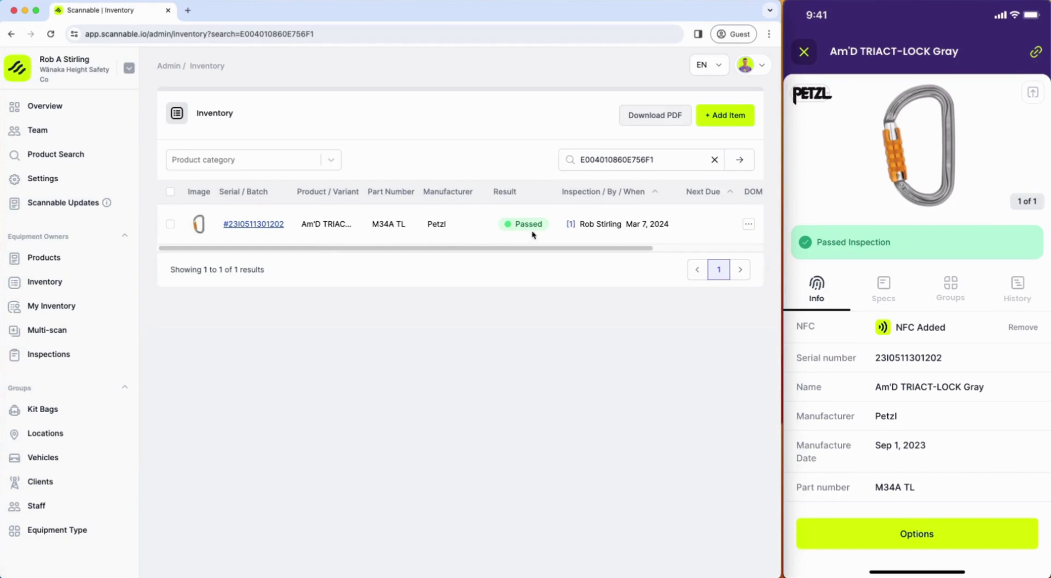
Browse the organisation's list of products
click(36, 261)
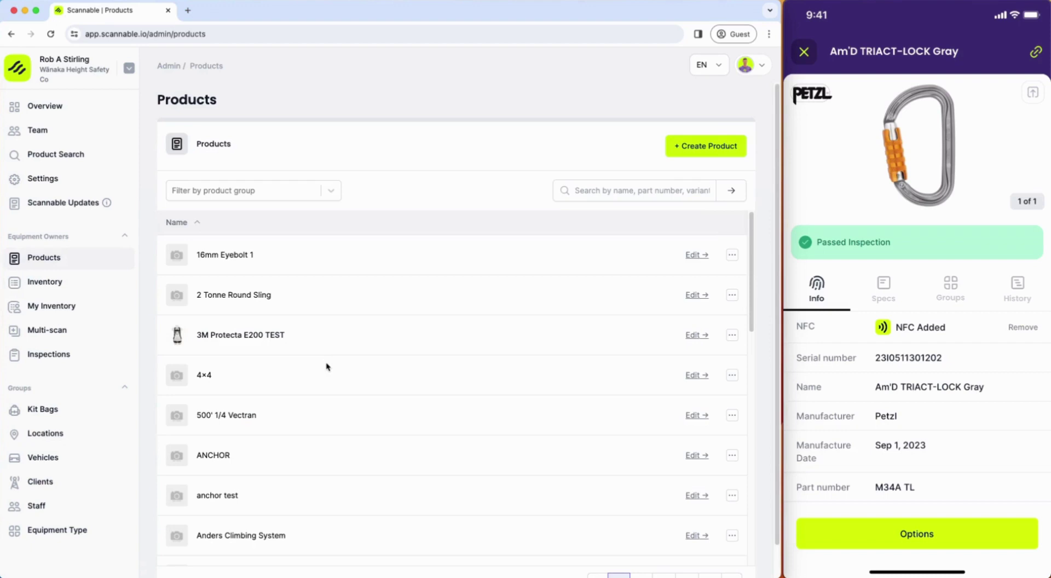
scroll(222, 300, down, 5)
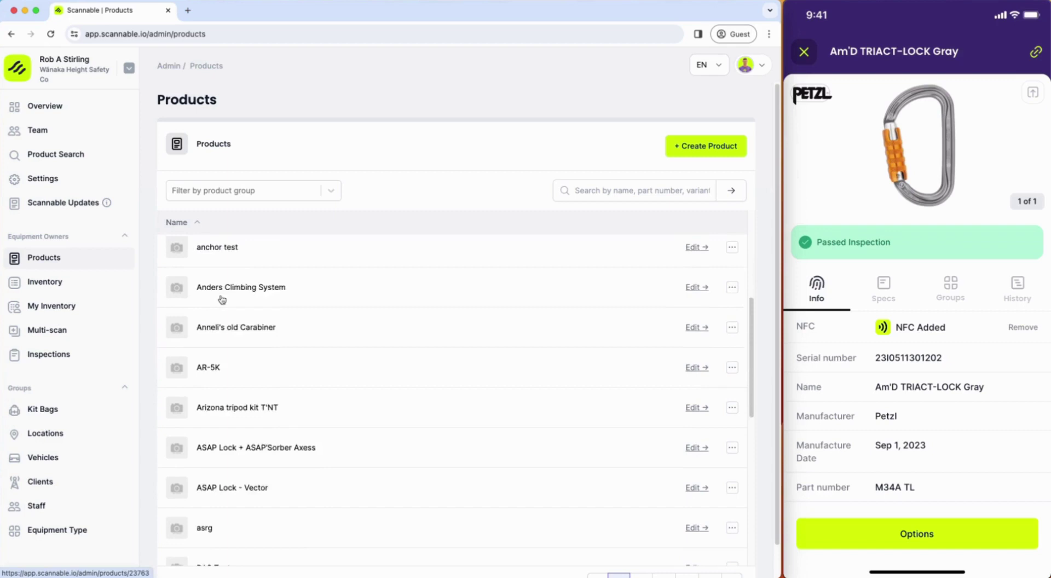
scroll(248, 297, up, 6)
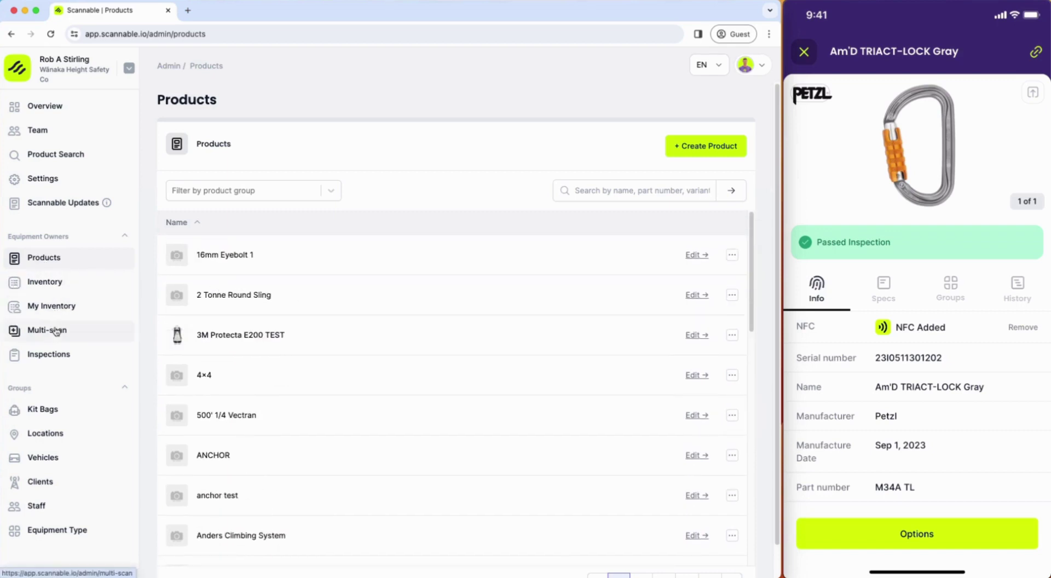
Create an inspection frequency named LOLER with inspection type Thorough and a 6 Monthly frequency
click(52, 357)
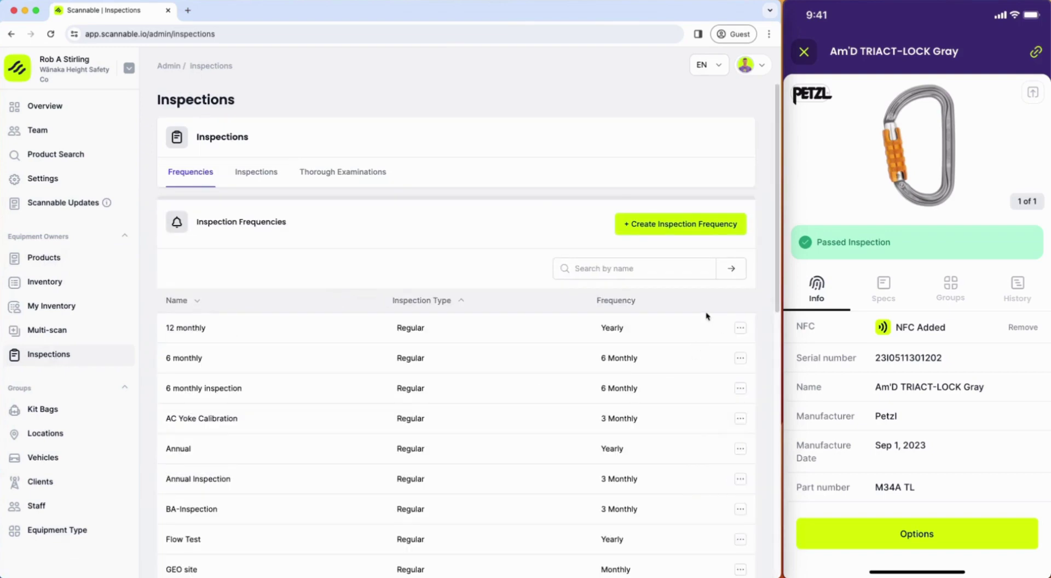
click(688, 224)
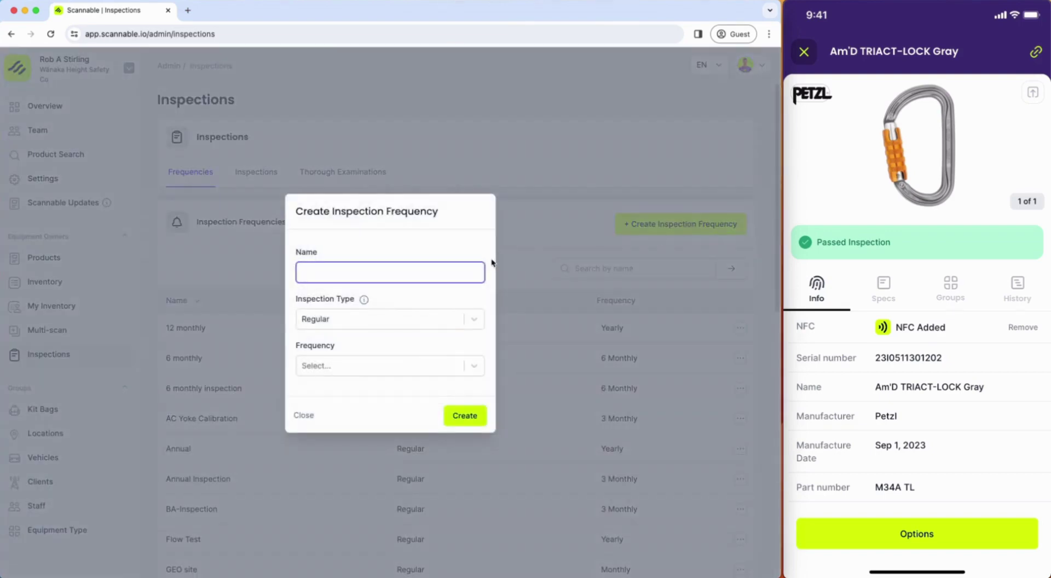
text(LOLER)
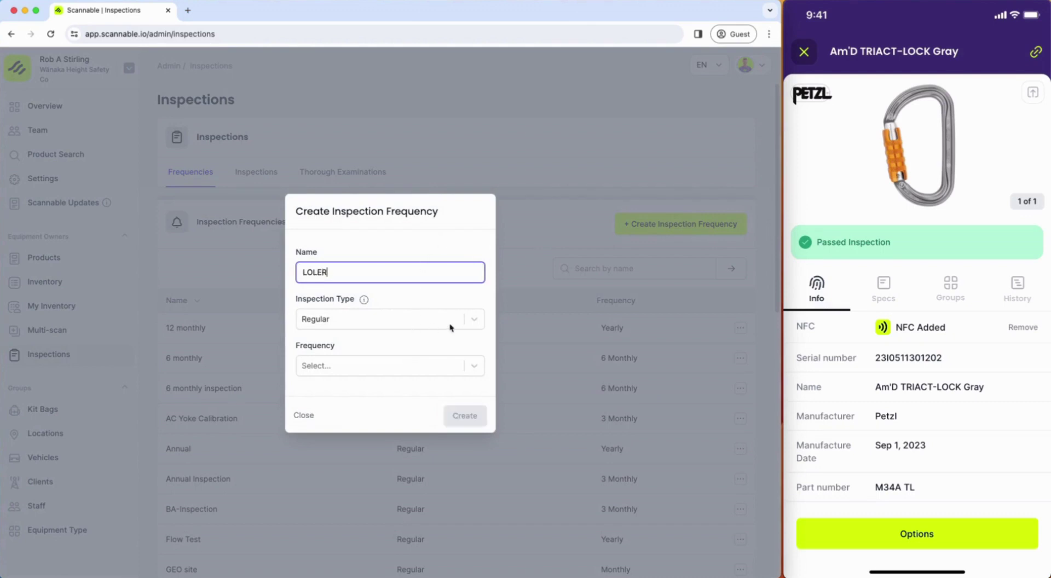
click(473, 320)
click(346, 370)
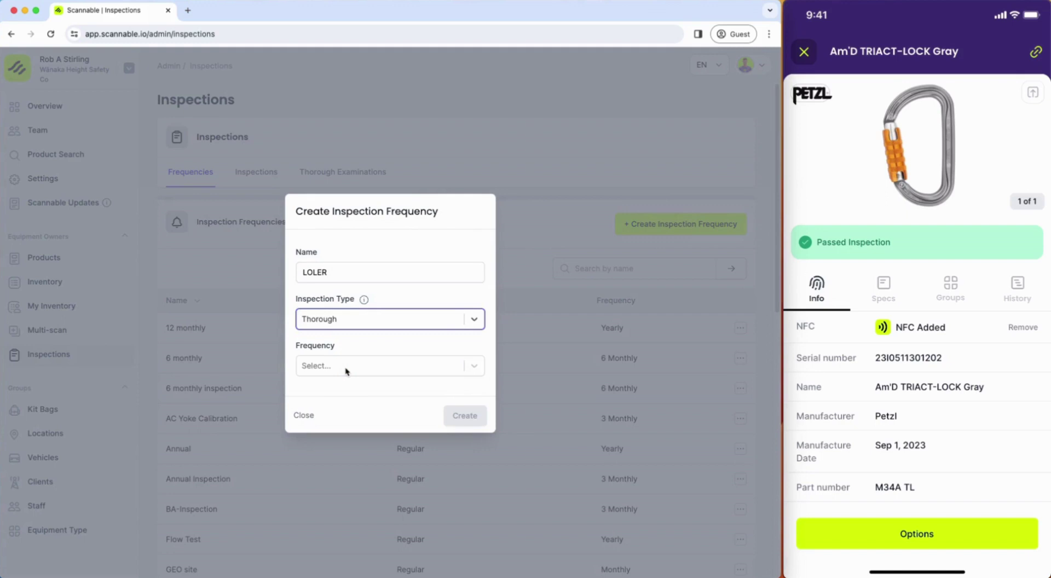
click(345, 371)
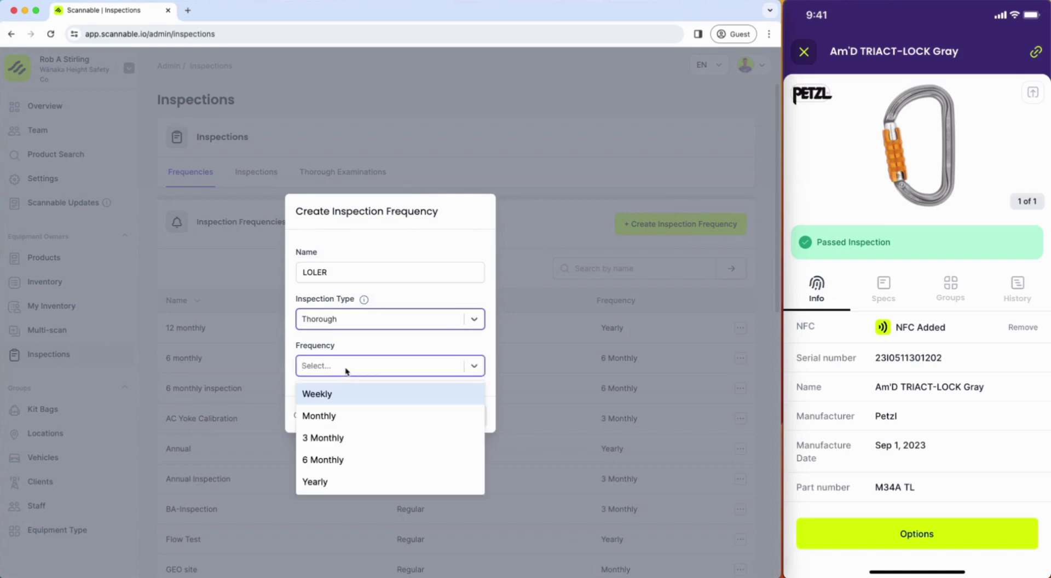
click(336, 460)
click(452, 417)
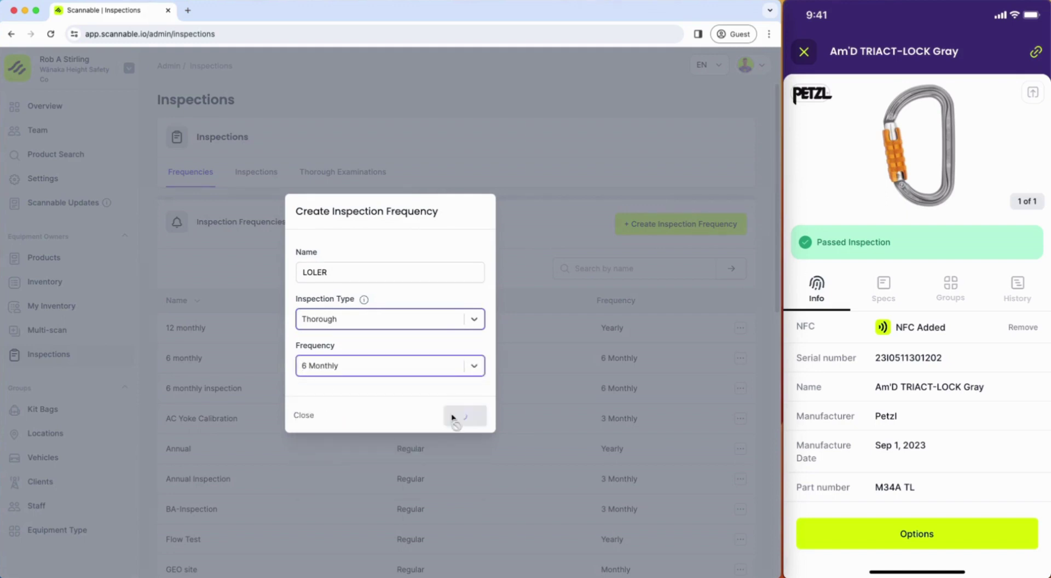
Select all items on the first inventory page and assign an inspection frequency to them in bulk
click(57, 283)
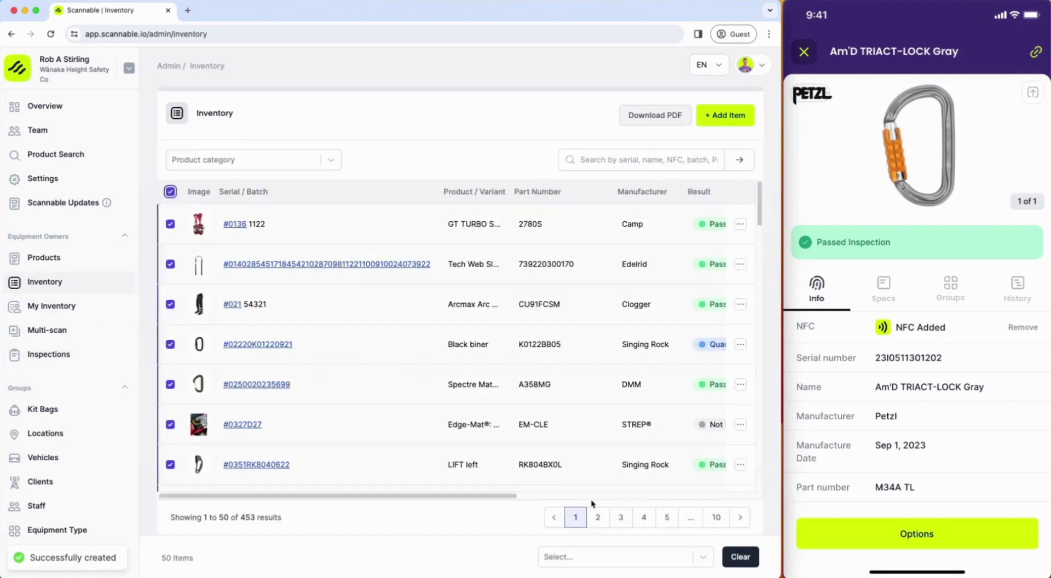
click(703, 557)
click(629, 527)
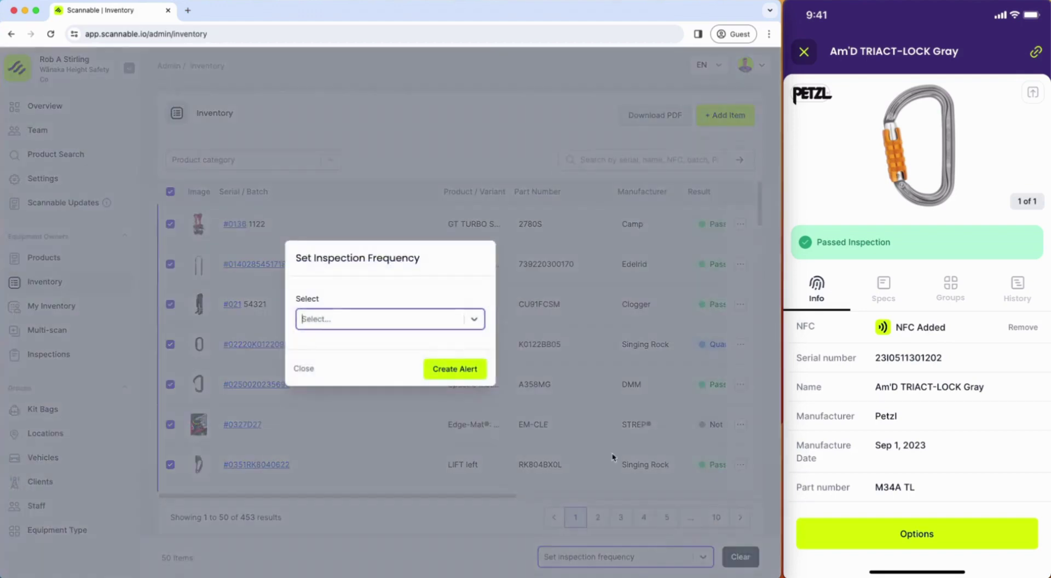
click(416, 323)
click(354, 347)
click(451, 374)
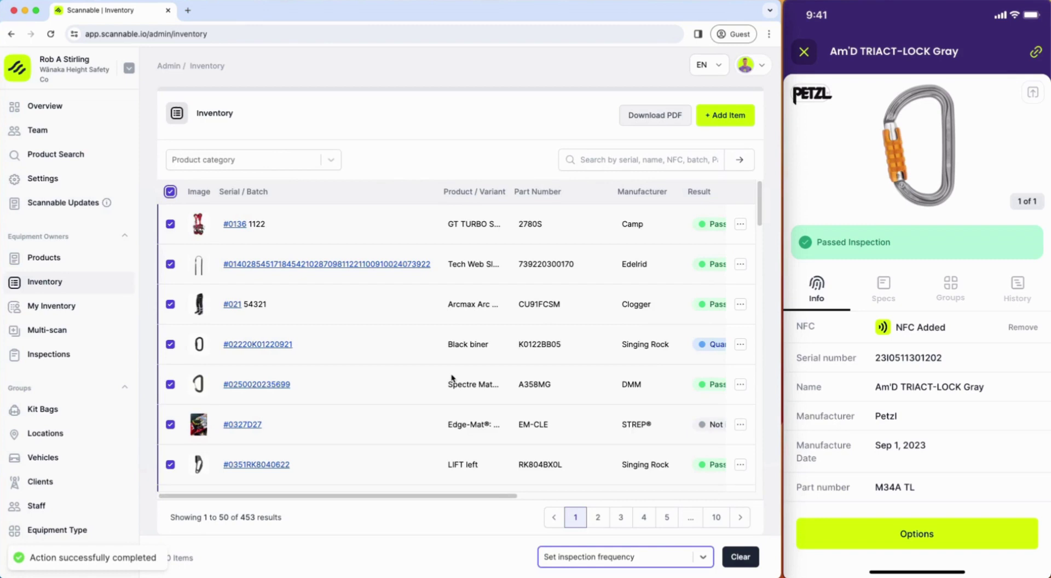
Review the list of thorough examinations and open the list of kit bags
click(55, 356)
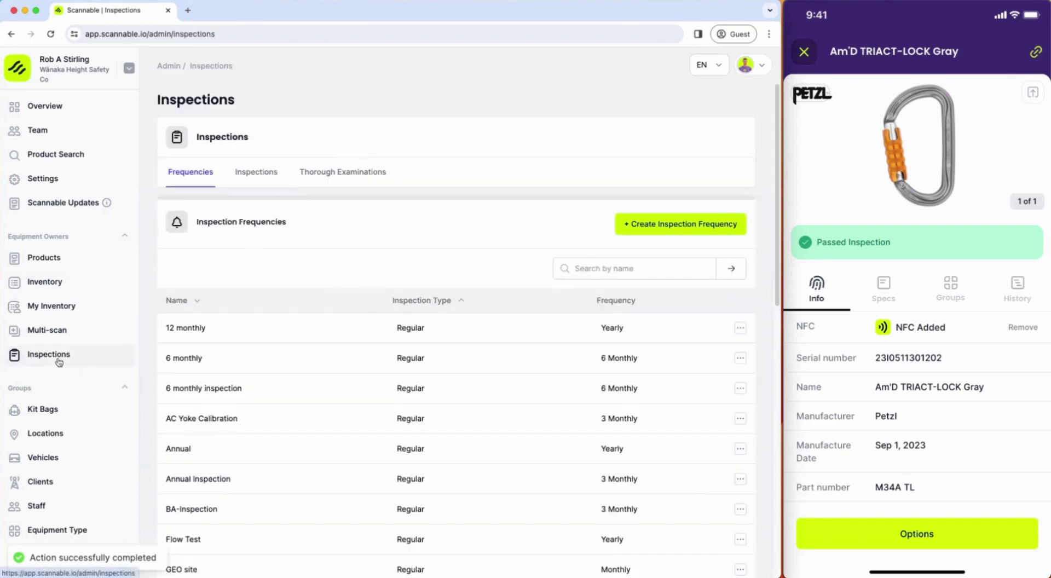
click(342, 175)
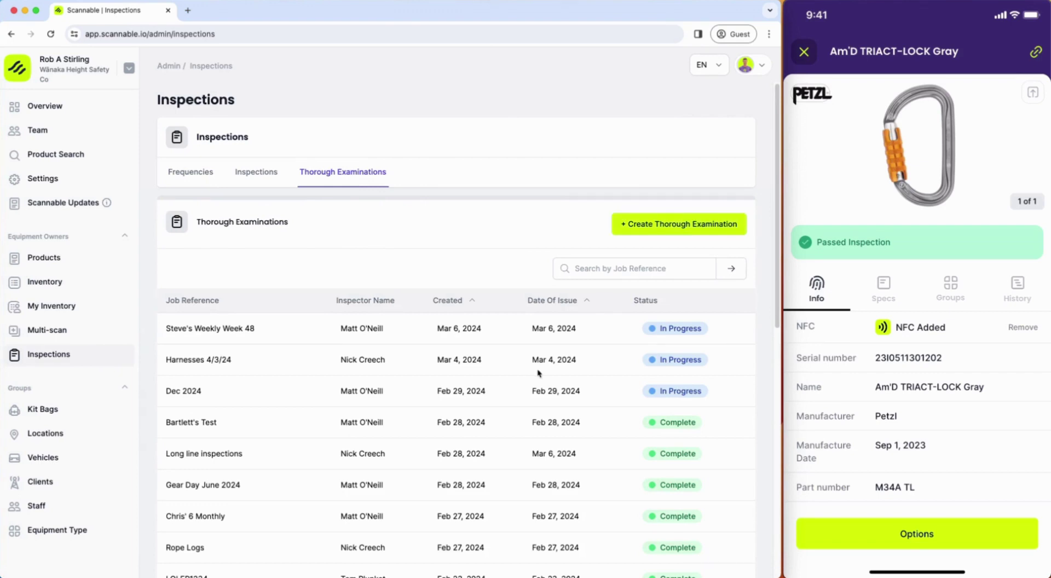
click(66, 416)
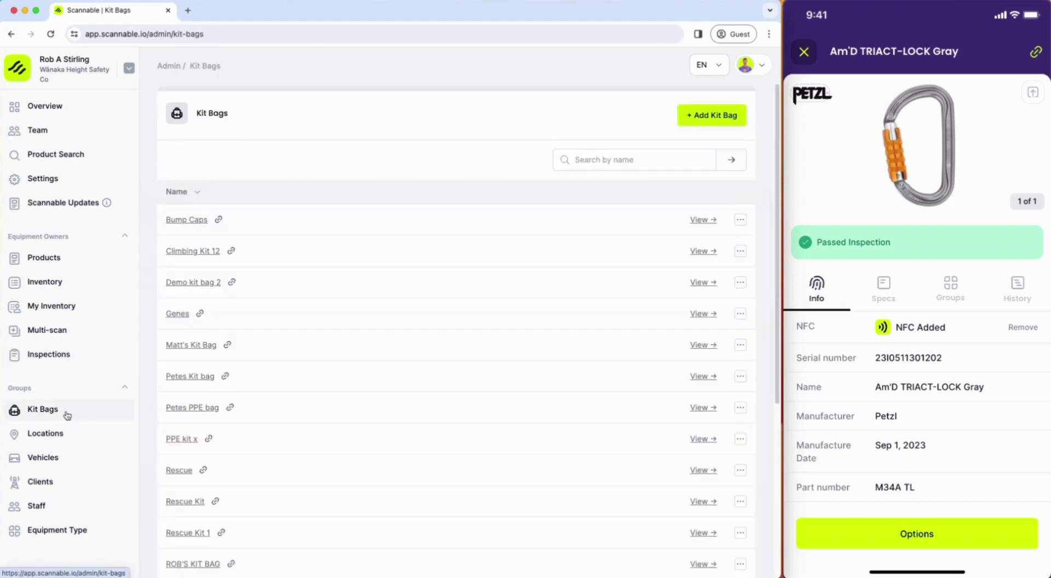
Look through the organisation's locations and vehicles, then view the items held at the Ladder 1 North location
click(67, 437)
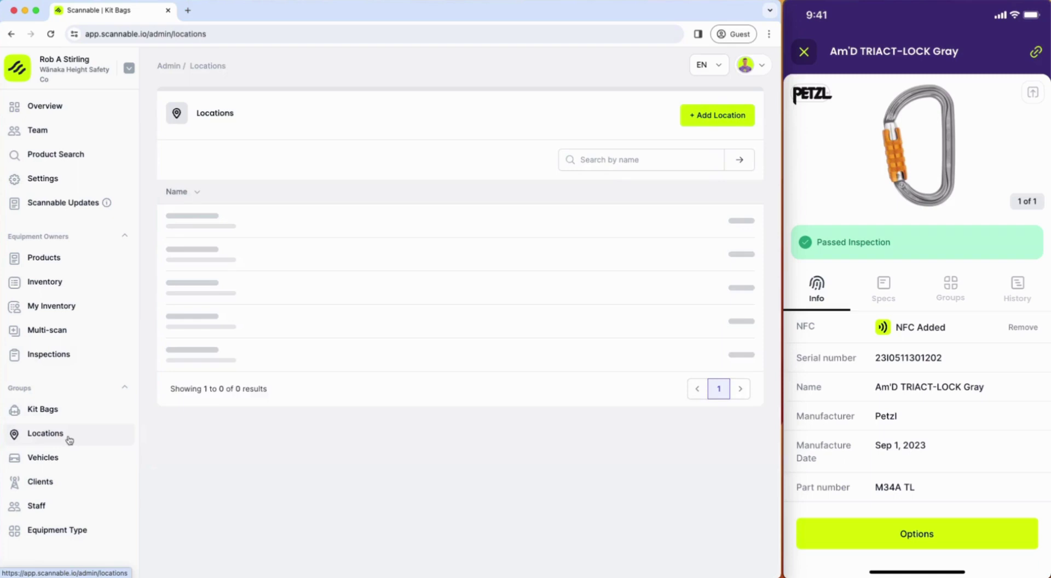
click(64, 457)
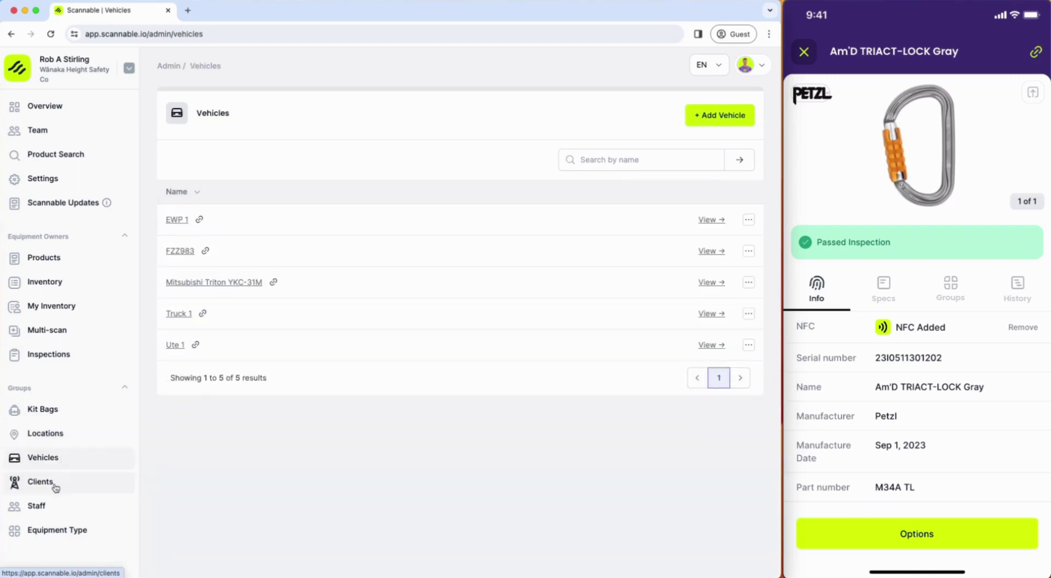
click(47, 434)
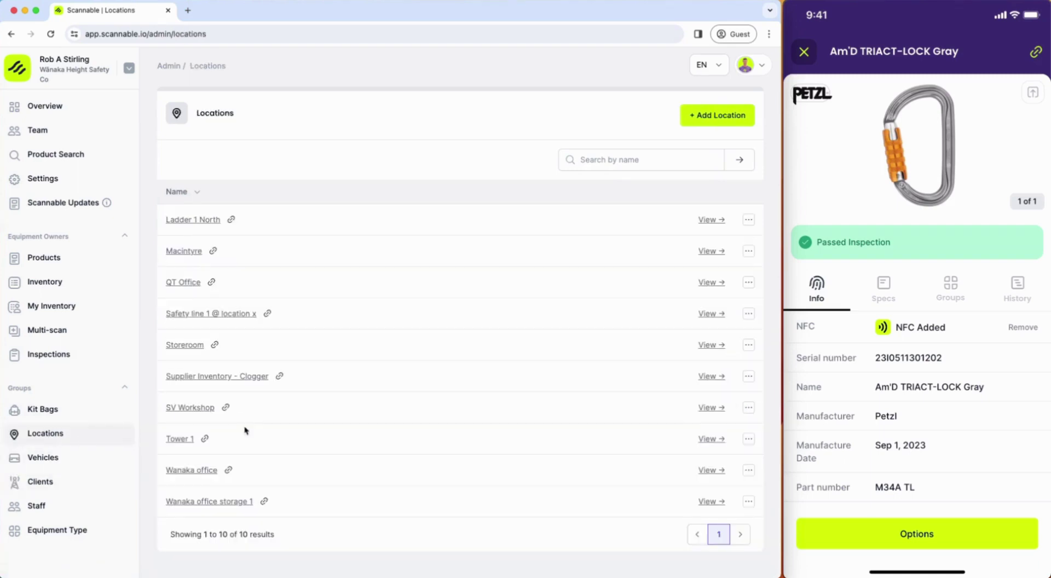
click(199, 221)
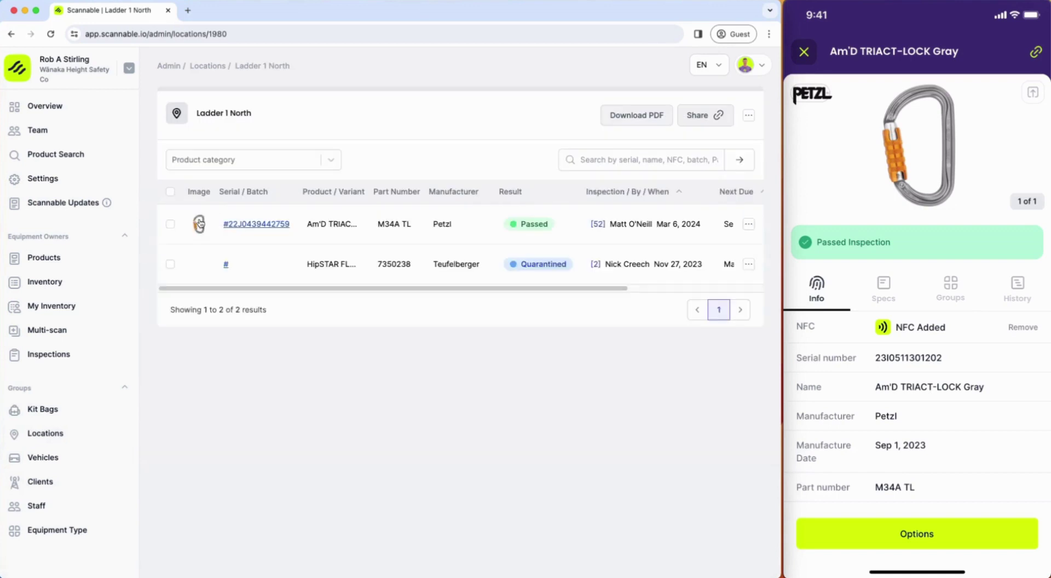
Copy the share link of the Ladder 1 North location, view its shared page in a separate browser tab and close it
click(719, 114)
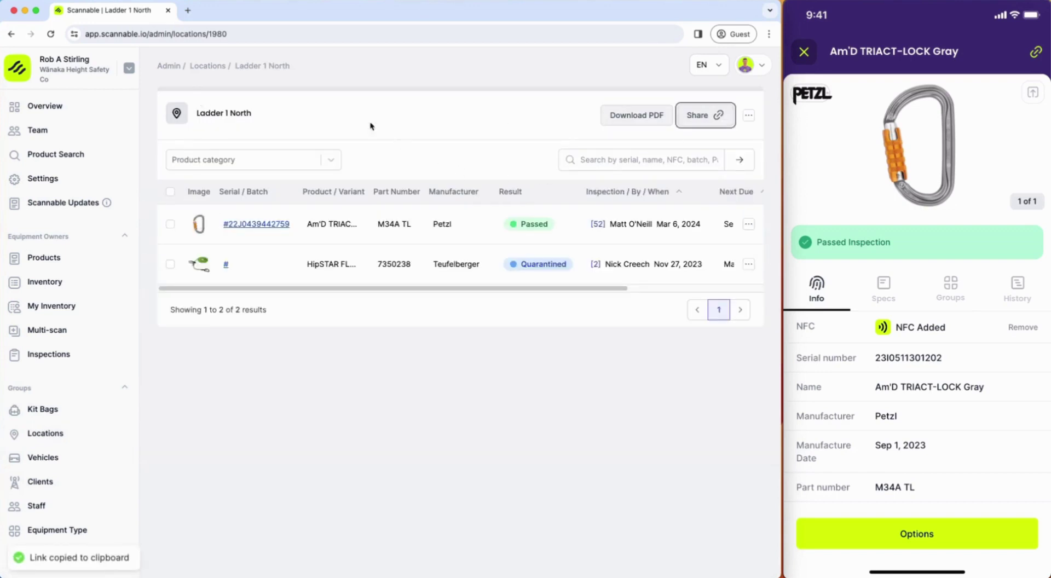
click(188, 10)
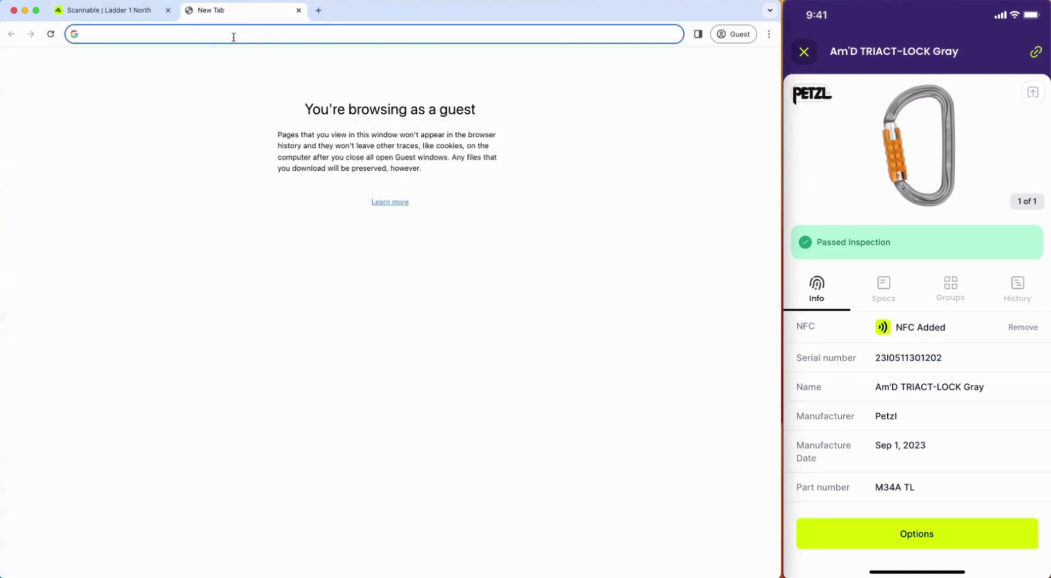
key(super+v)
key(Return)
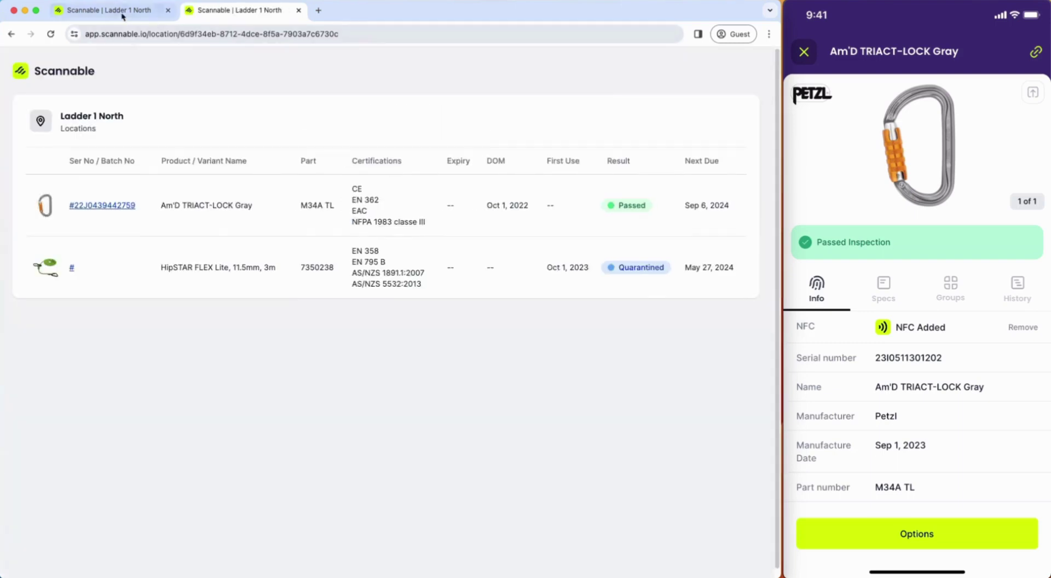
click(299, 11)
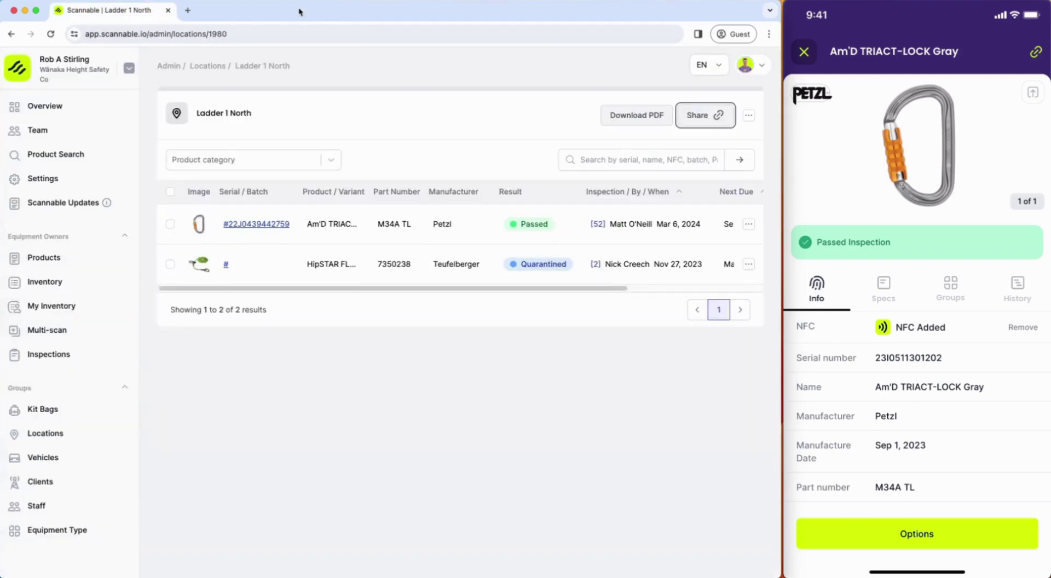
Complete an inspection of the GT TURBO S-L inventory item with the result Safe to Use and return to the inspections page
click(50, 282)
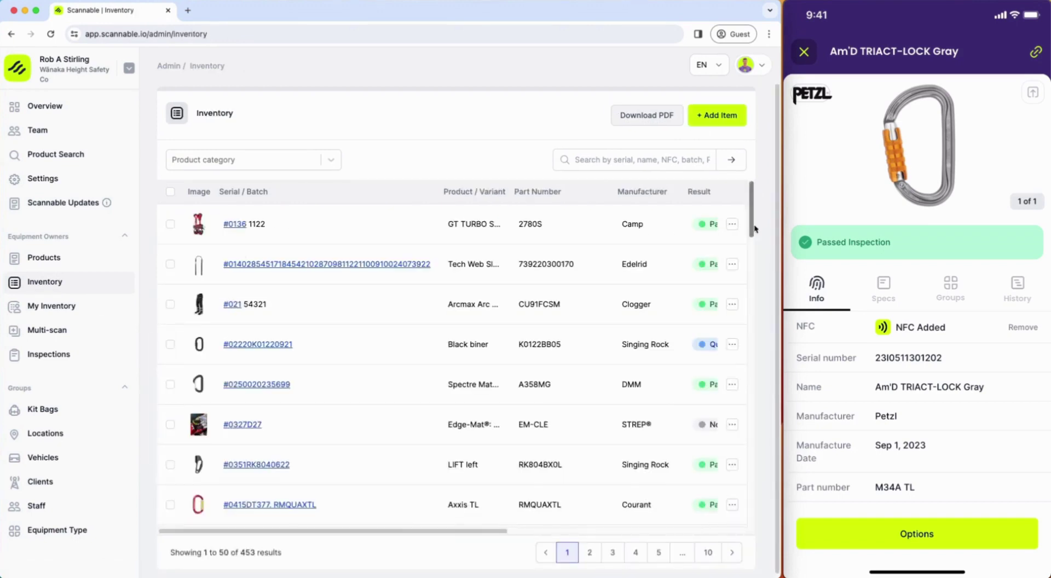
click(732, 224)
click(652, 231)
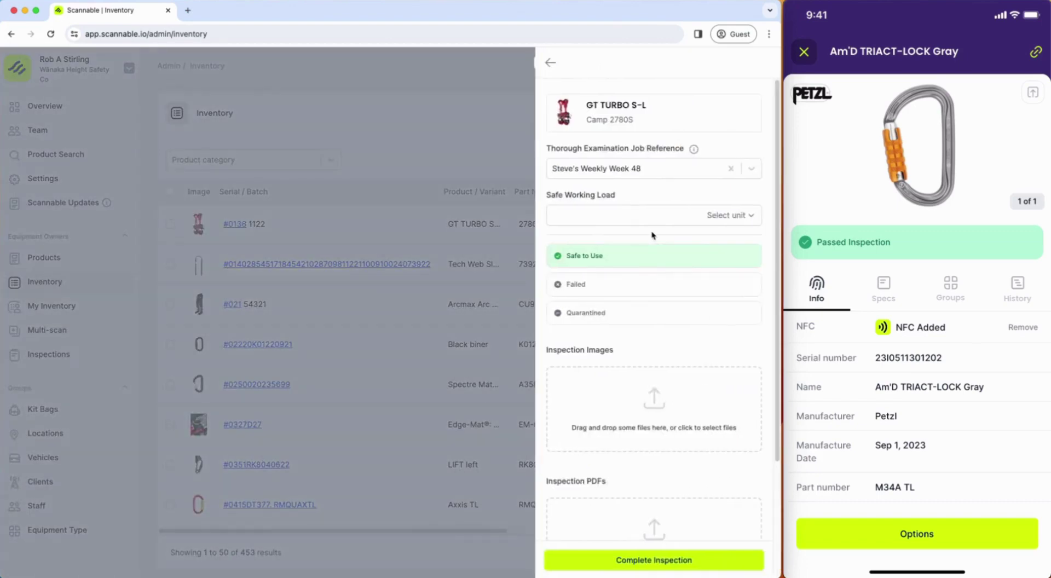
click(658, 562)
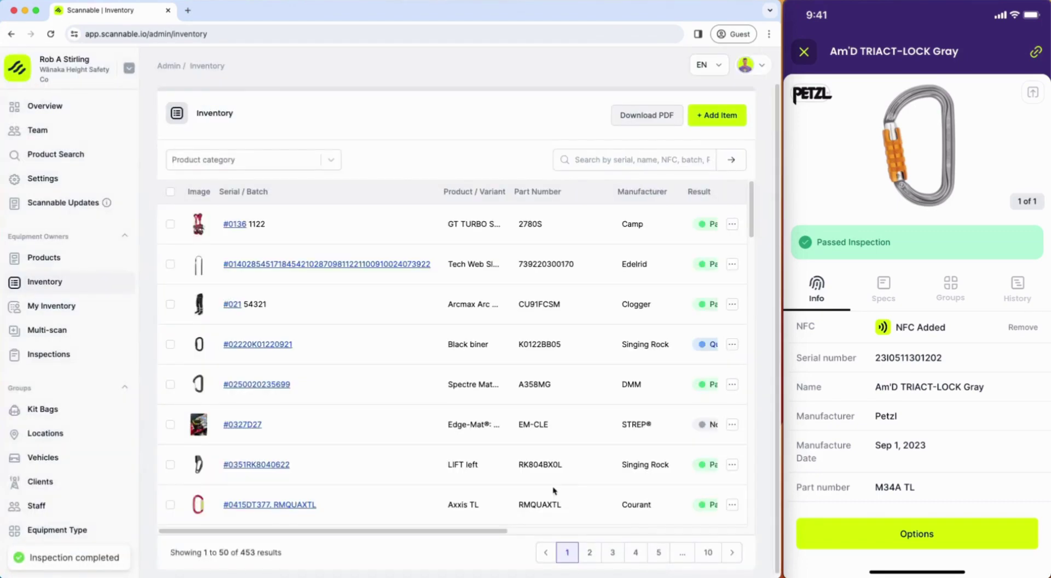
click(53, 356)
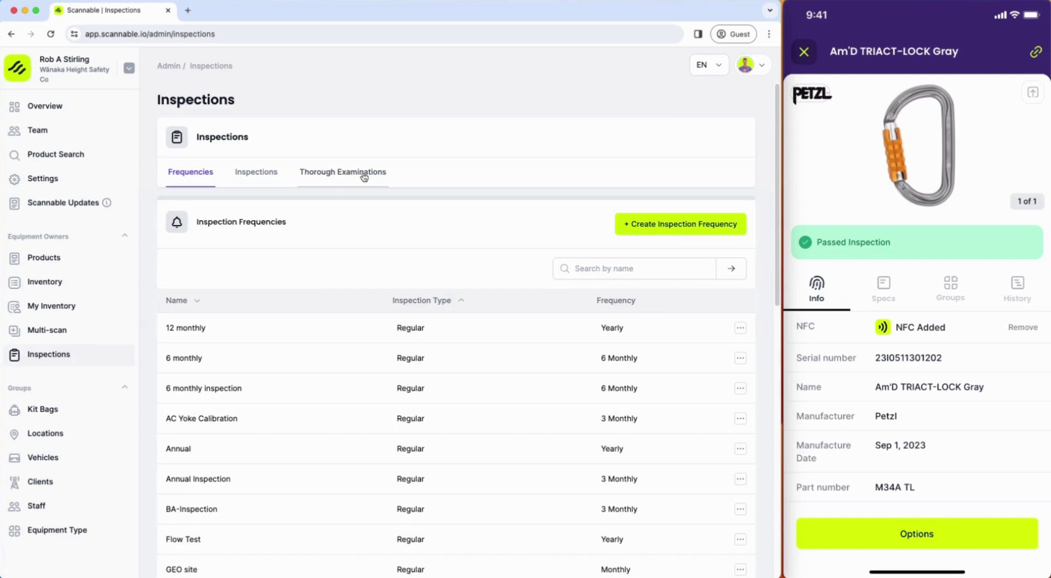
click(30, 334)
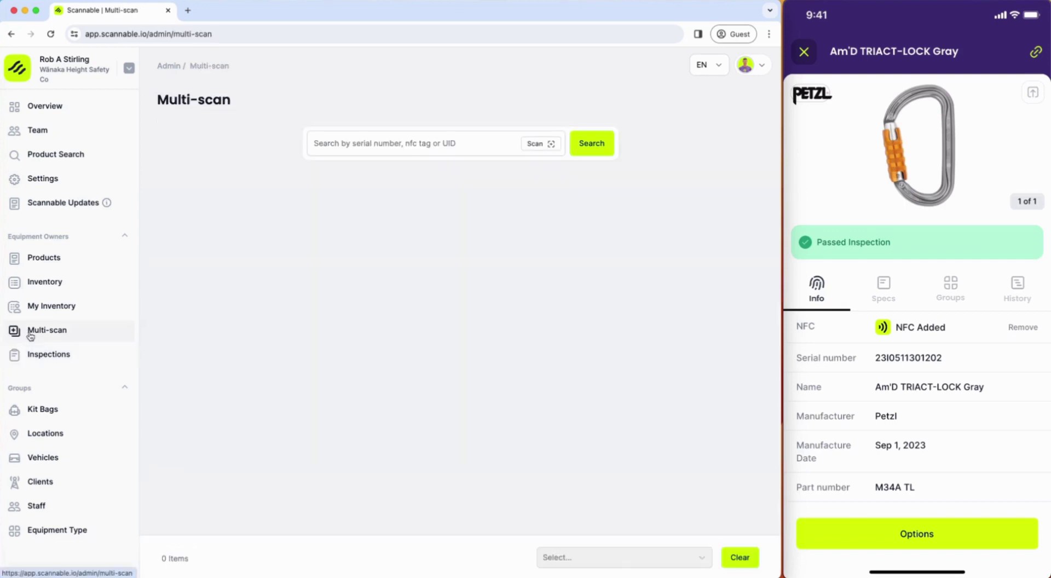
click(339, 143)
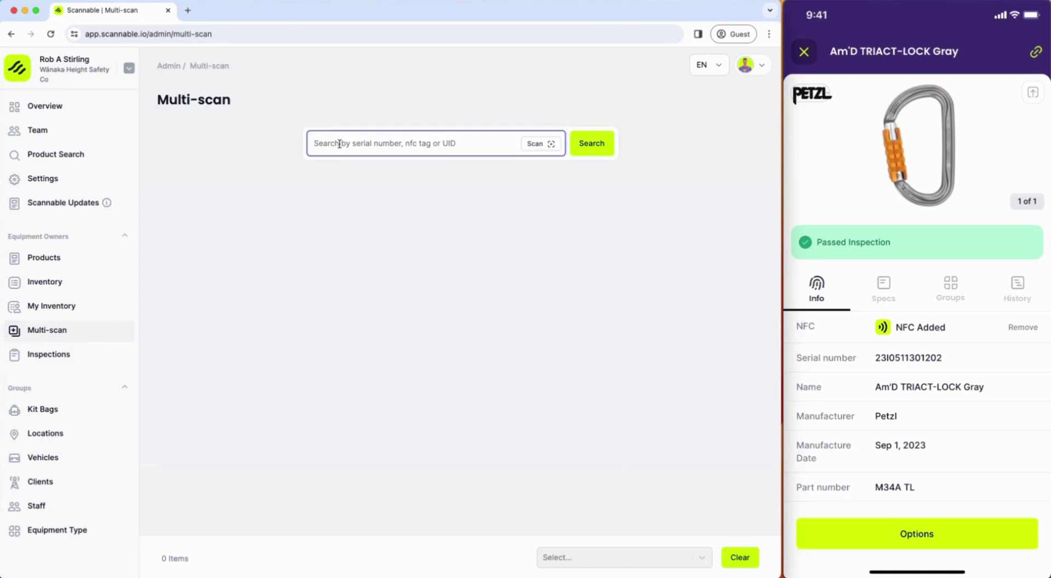
text(23I0511301202)
key(Return)
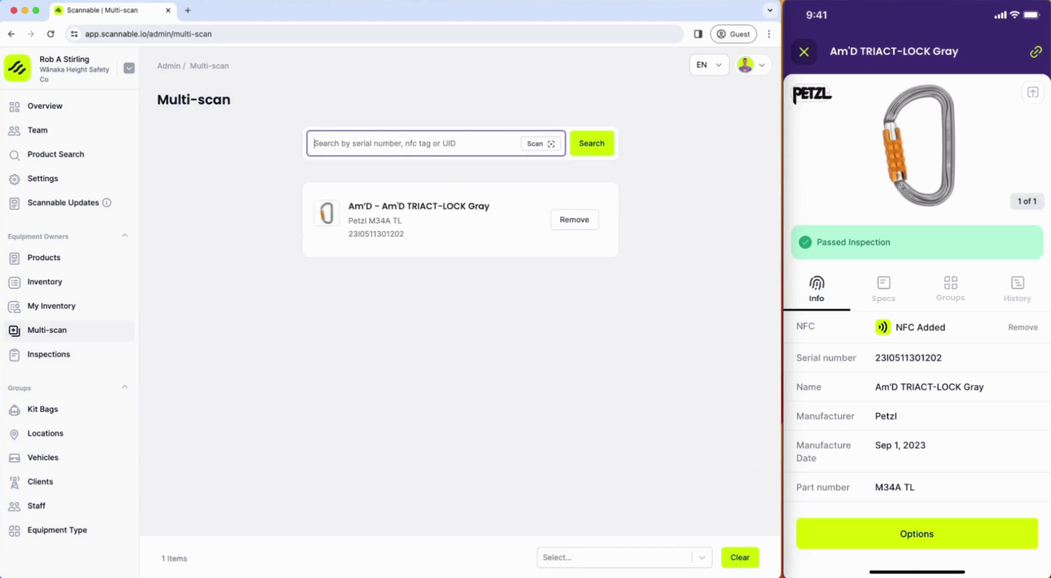
text(23I0480406809)
key(Return)
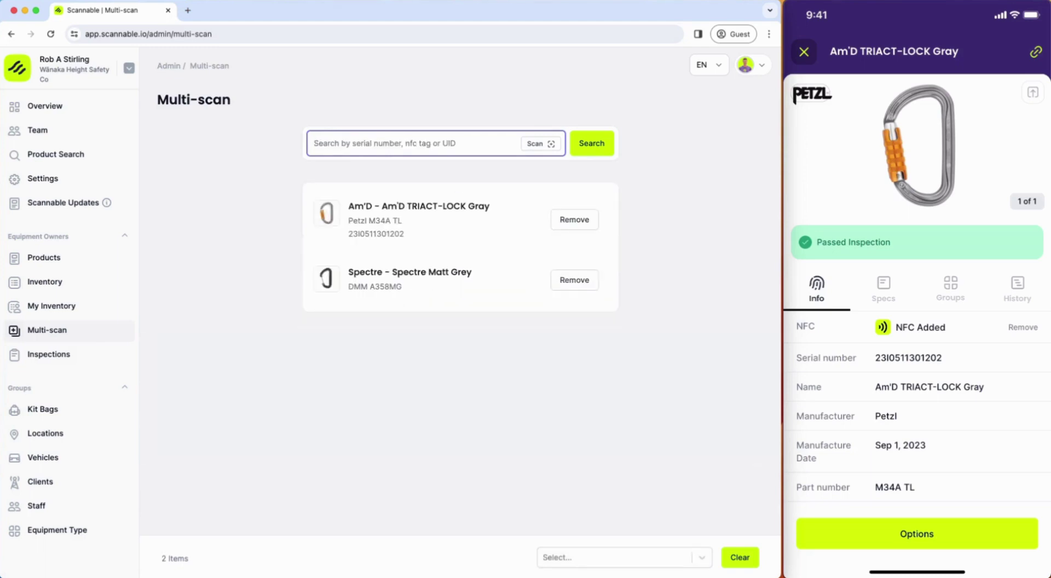
text(23I0480406809)
key(Return)
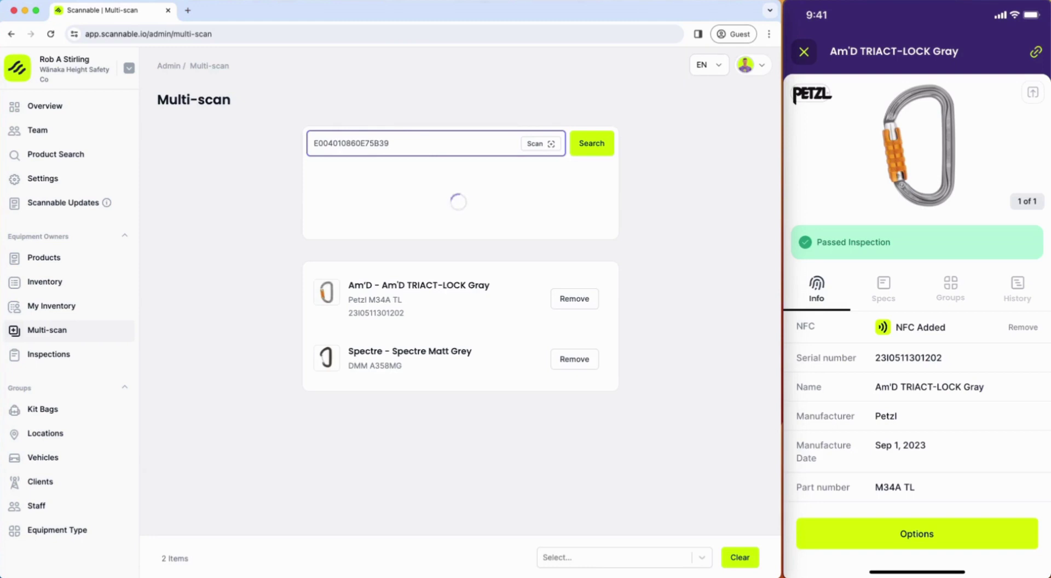
text(23I0480406809)
key(Return)
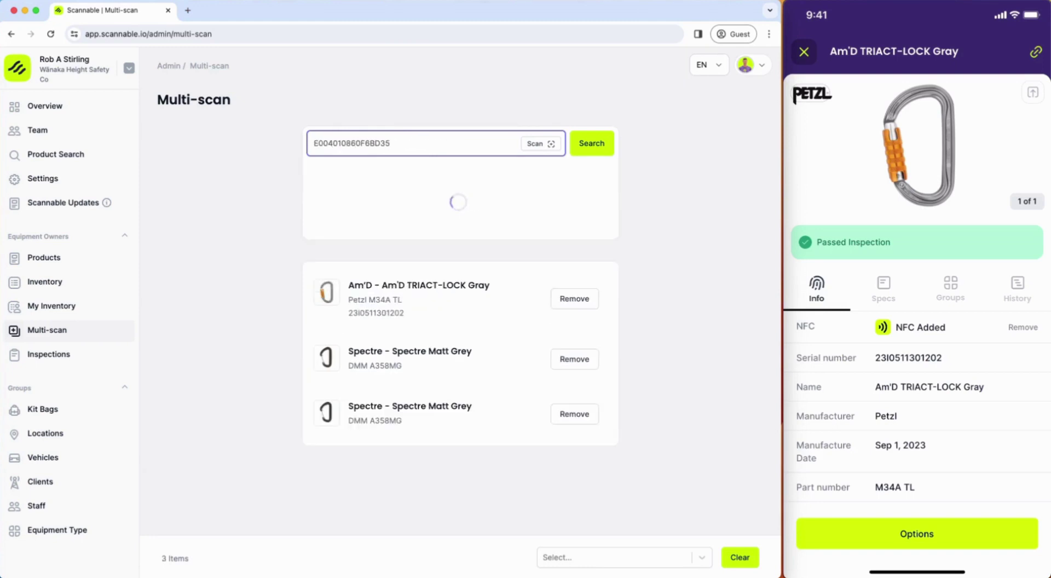
text(22J0440010109)
key(Return)
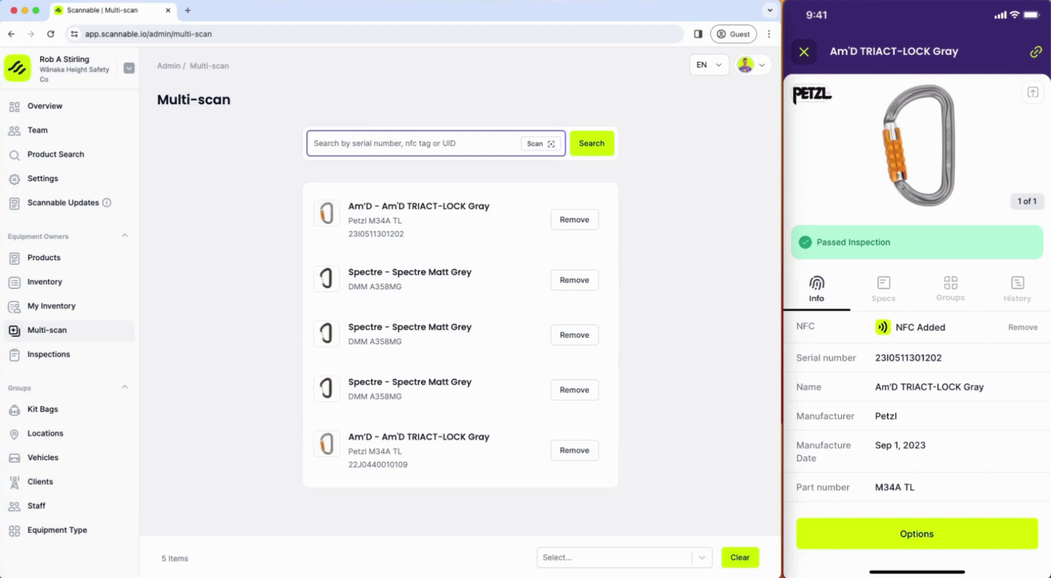
Open the choice of bulk actions for the scanned items
click(646, 555)
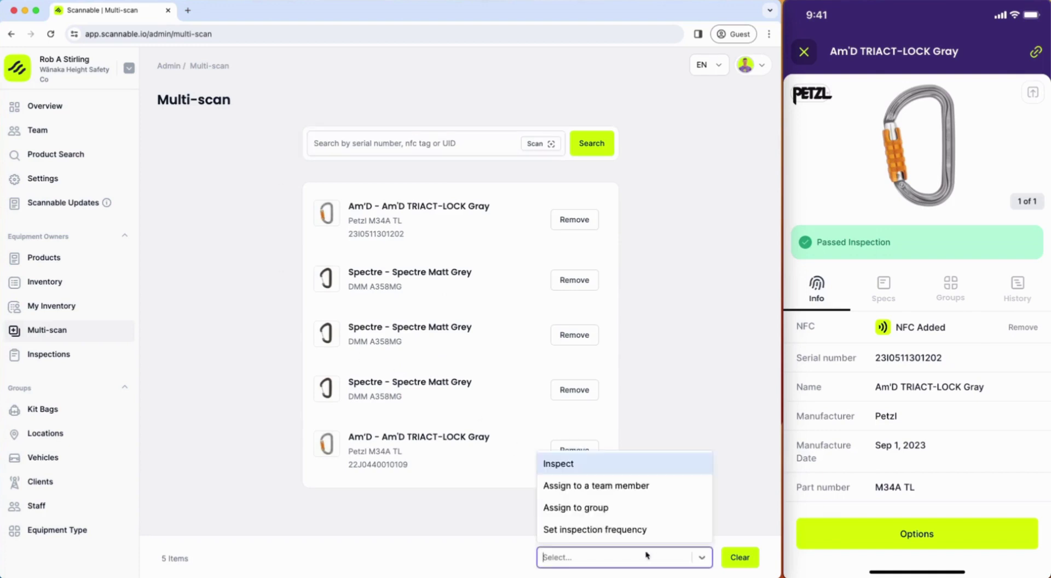